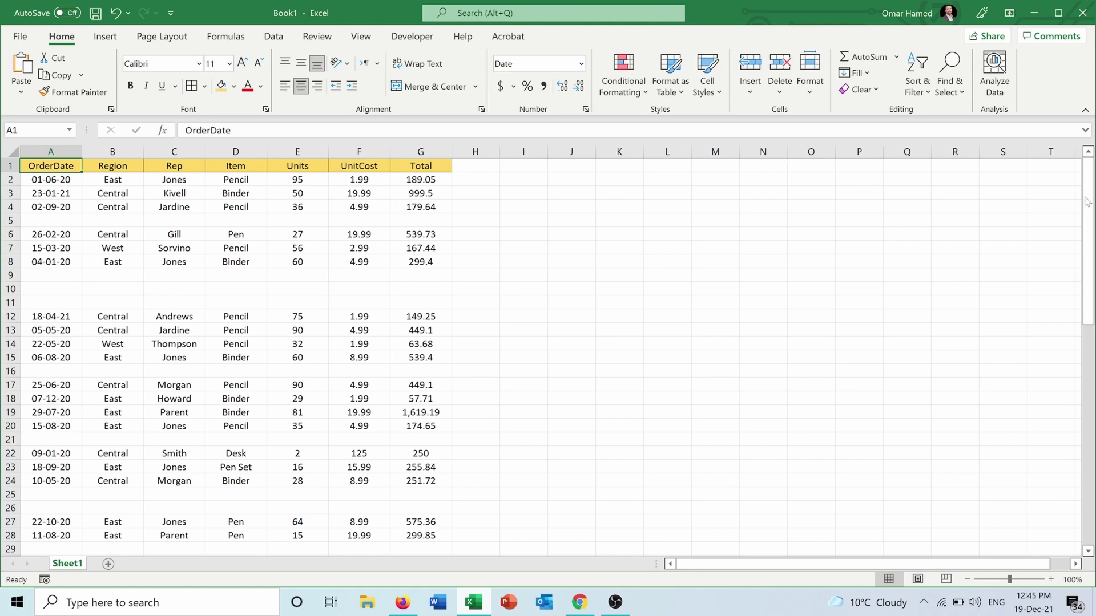
# Step: Delete empty row 5 from its row menu, then undo the deletion
pyautogui.moveTo(1088, 202); pyautogui.dragTo(1089, 422)
pyautogui.moveTo(1088, 481); pyautogui.dragTo(1089, 481)
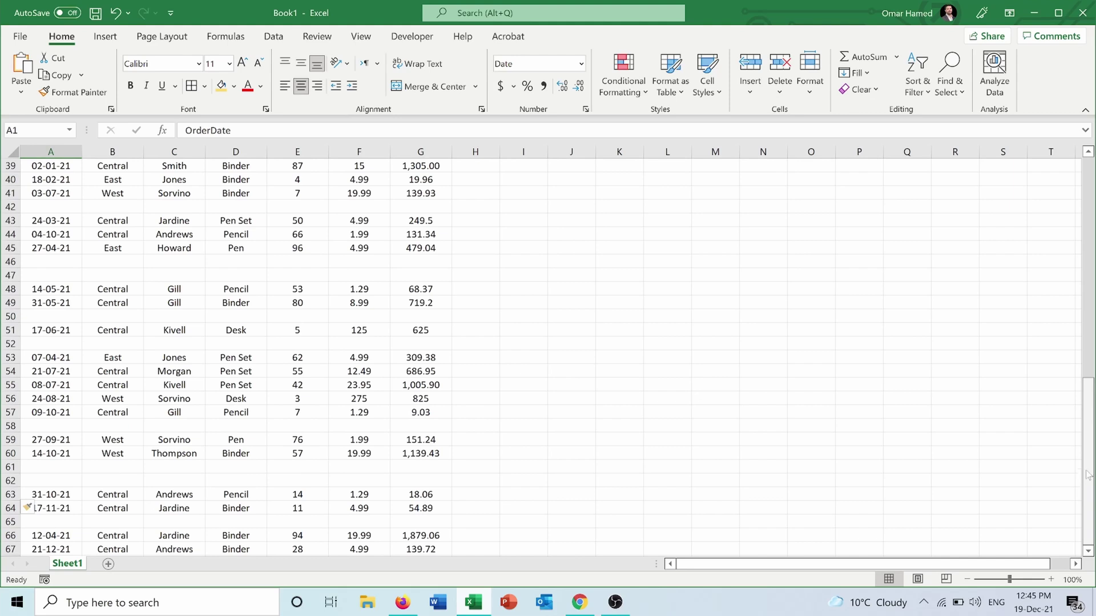
pyautogui.moveTo(1087, 472); pyautogui.dragTo(1086, 166)
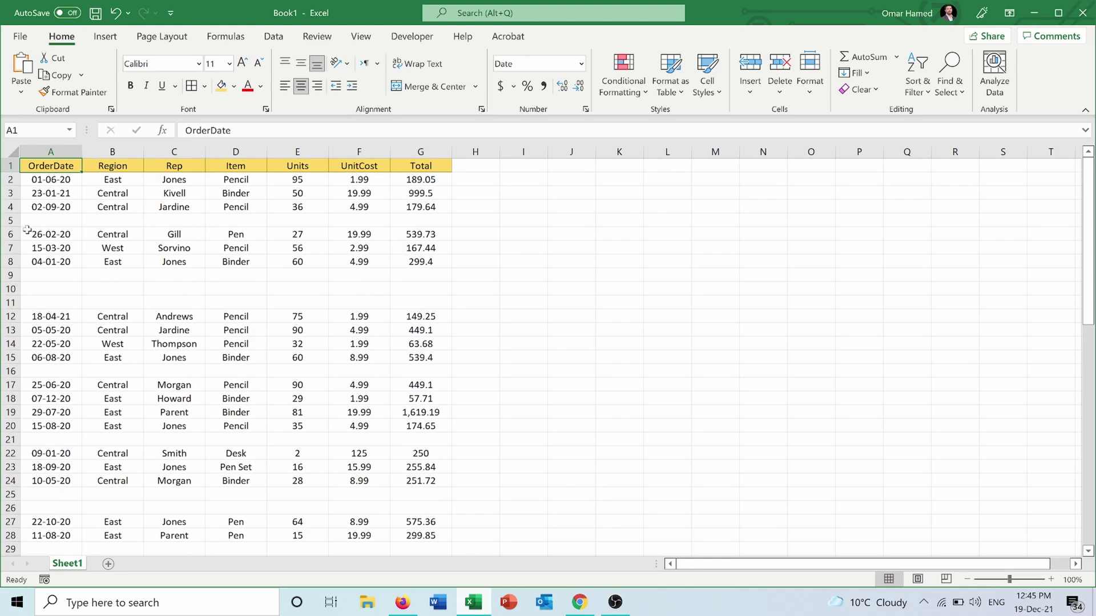
pyautogui.click(7, 220)
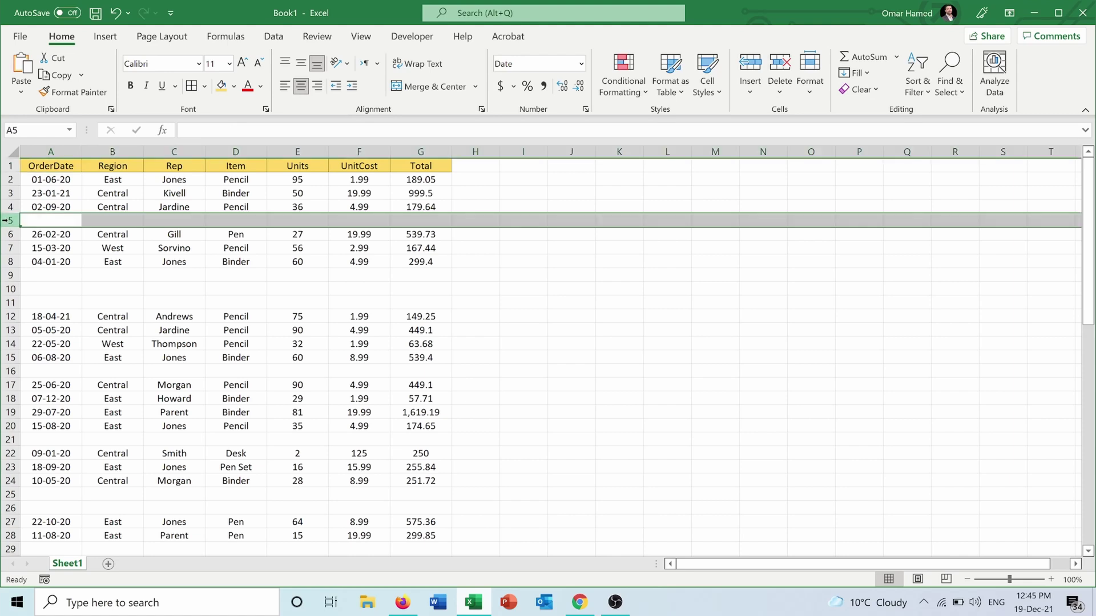
pyautogui.rightClick(8, 220)
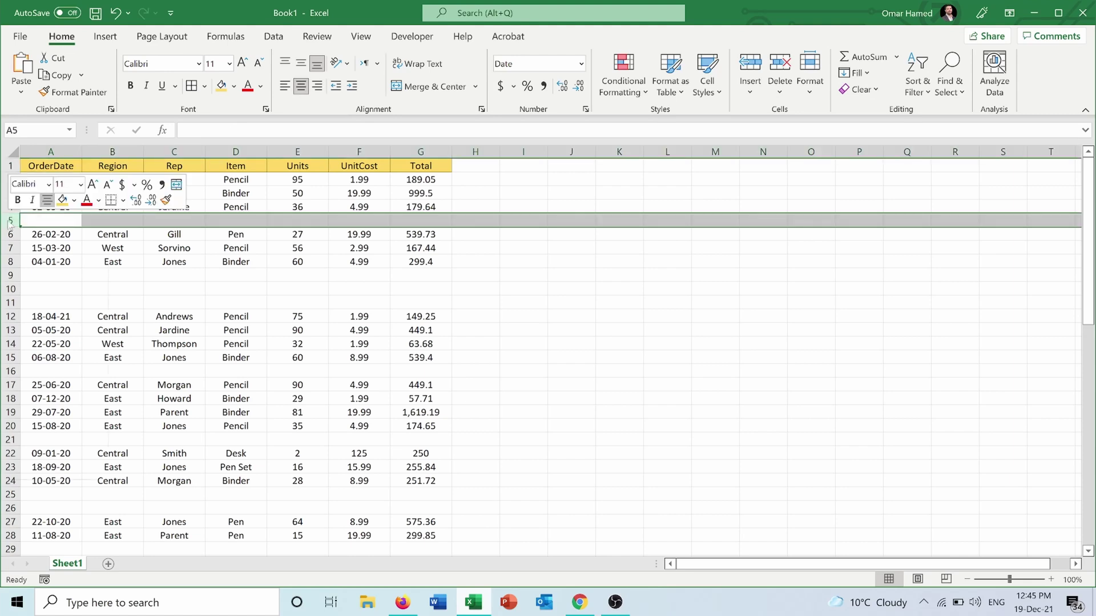
pyautogui.rightClick(9, 221)
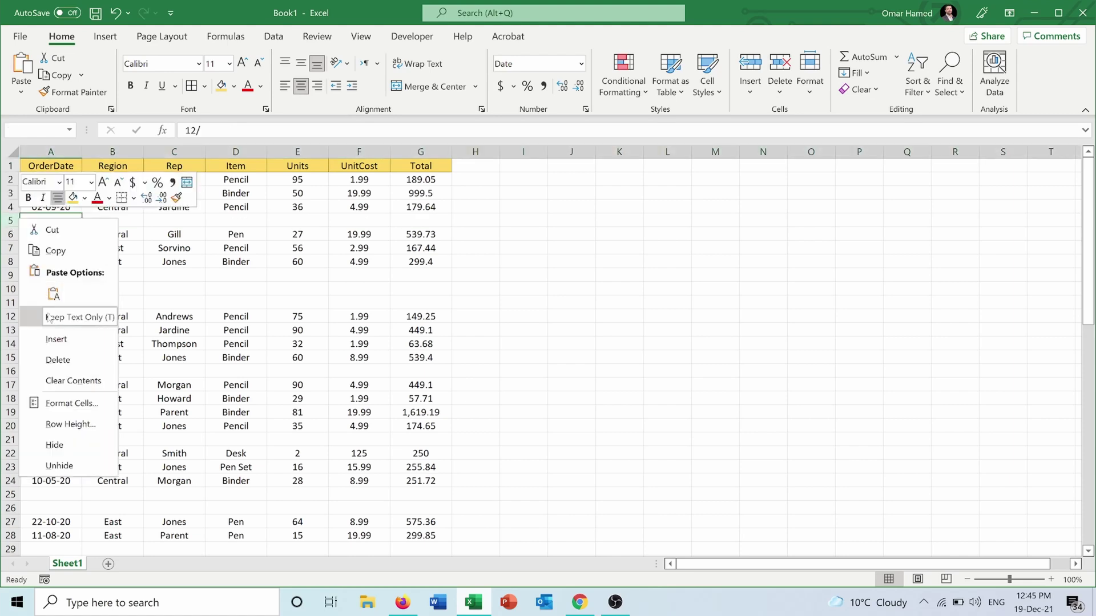
pyautogui.click(58, 360)
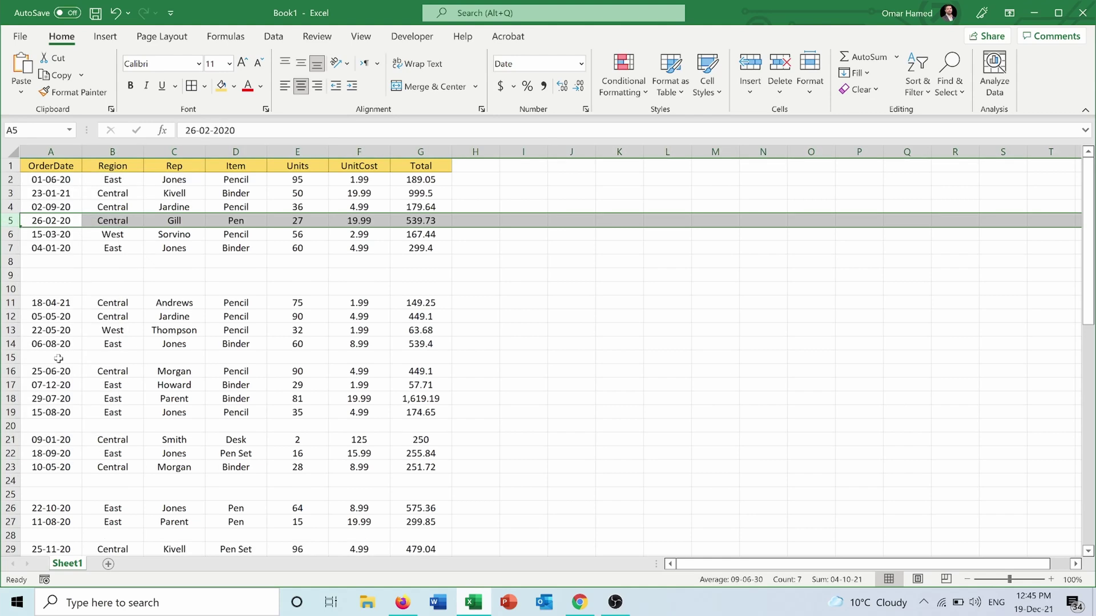
pyautogui.hotkey('ctrl', 'z')
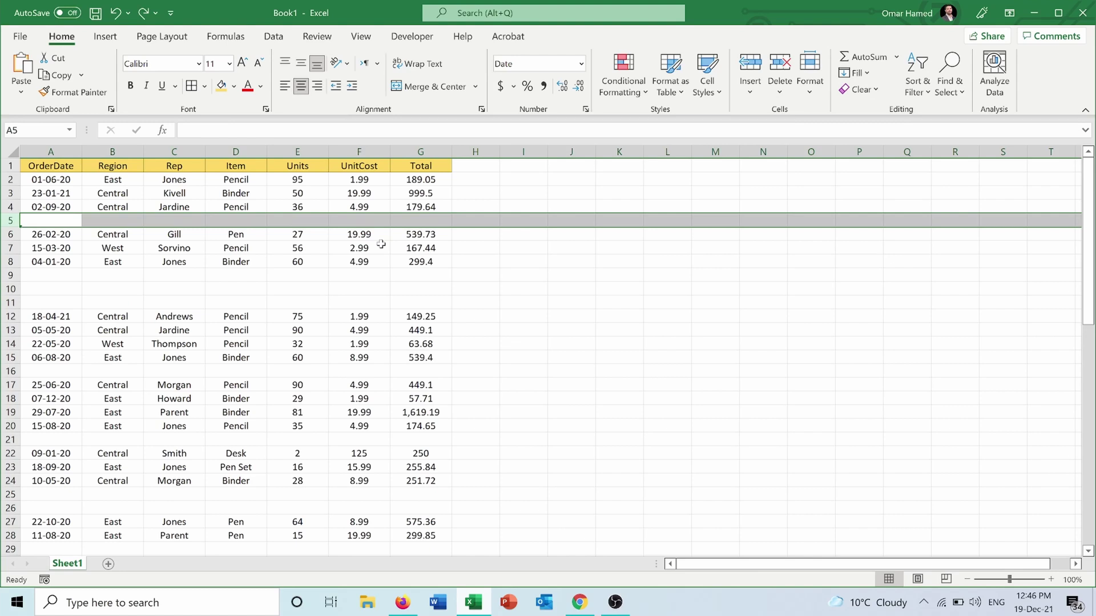
# Step: Select empty rows 5, 9, 10, 11, 16 and 21 together, then dismiss their menu without deleting
pyautogui.click(686, 276)
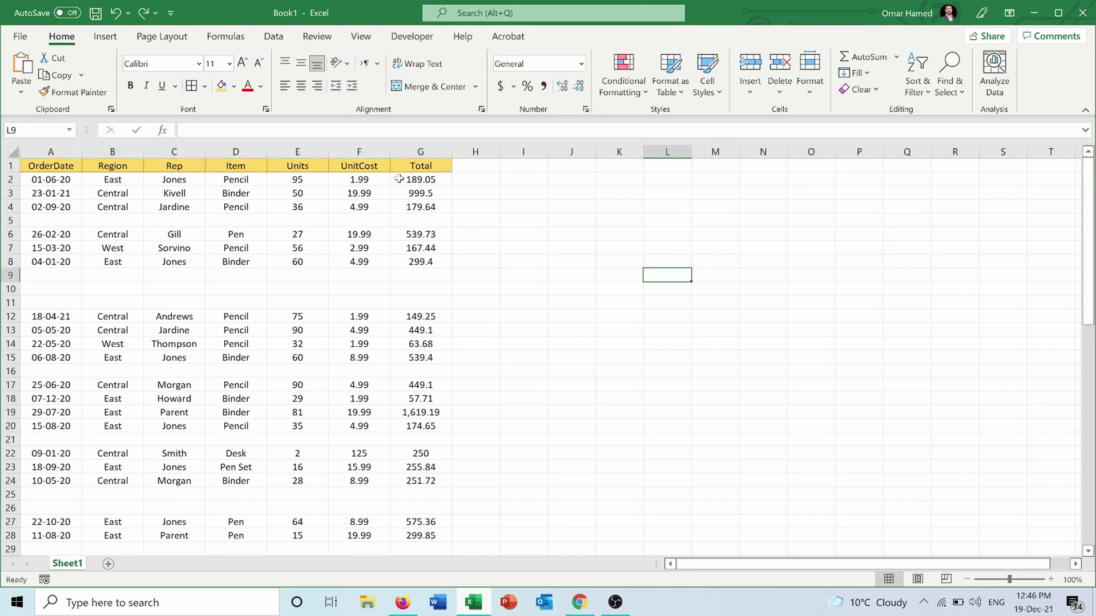
pyautogui.click(9, 220)
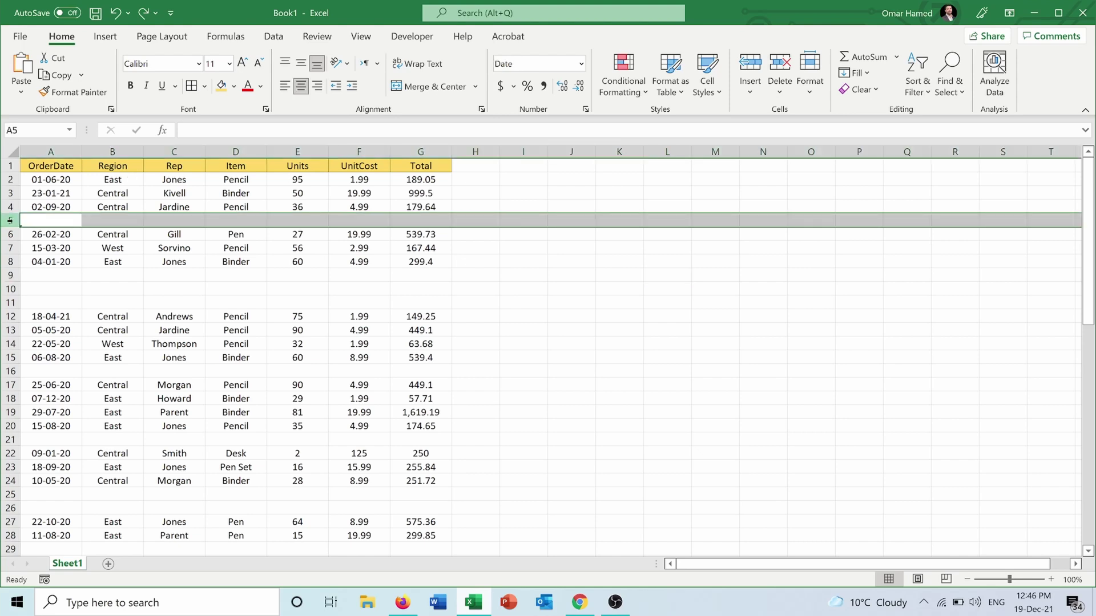
pyautogui.keyDown('ctrl'); pyautogui.click(12, 275); pyautogui.keyUp('ctrl')
pyautogui.keyDown('ctrl'); pyautogui.click(11, 289); pyautogui.keyUp('ctrl')
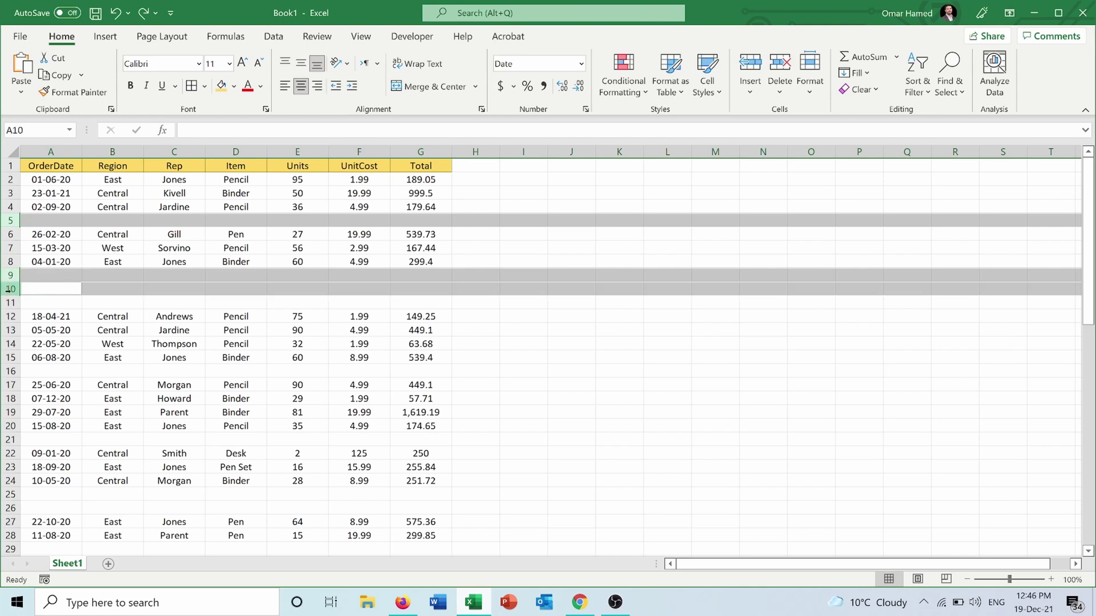
pyautogui.keyDown('ctrl'); pyautogui.click(11, 302); pyautogui.keyUp('ctrl')
pyautogui.keyDown('ctrl'); pyautogui.click(13, 372); pyautogui.keyUp('ctrl')
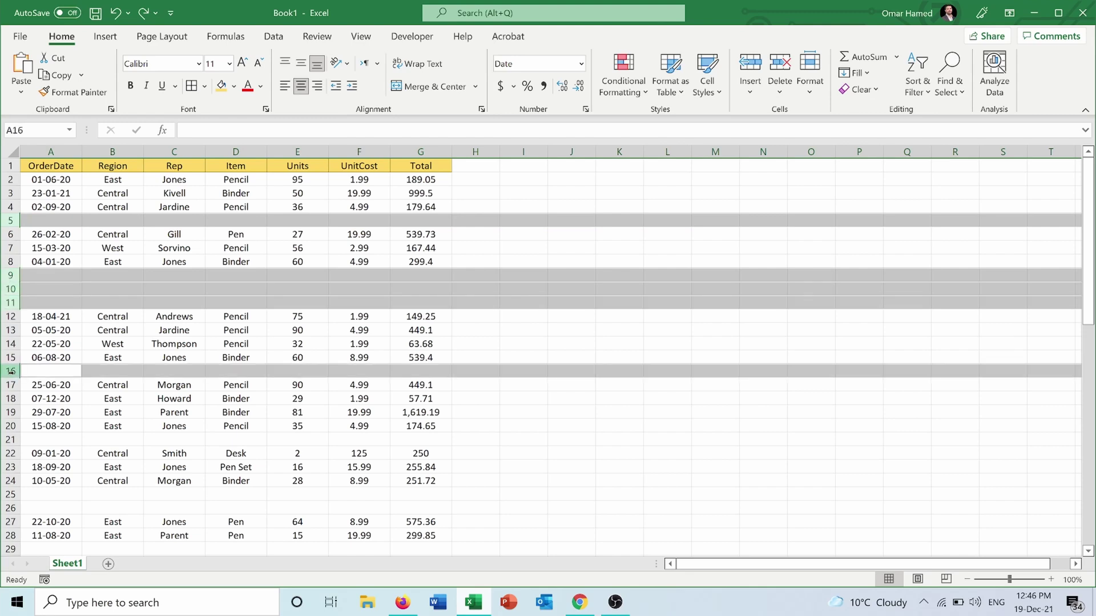
pyautogui.keyDown('ctrl'); pyautogui.click(10, 439); pyautogui.keyUp('ctrl')
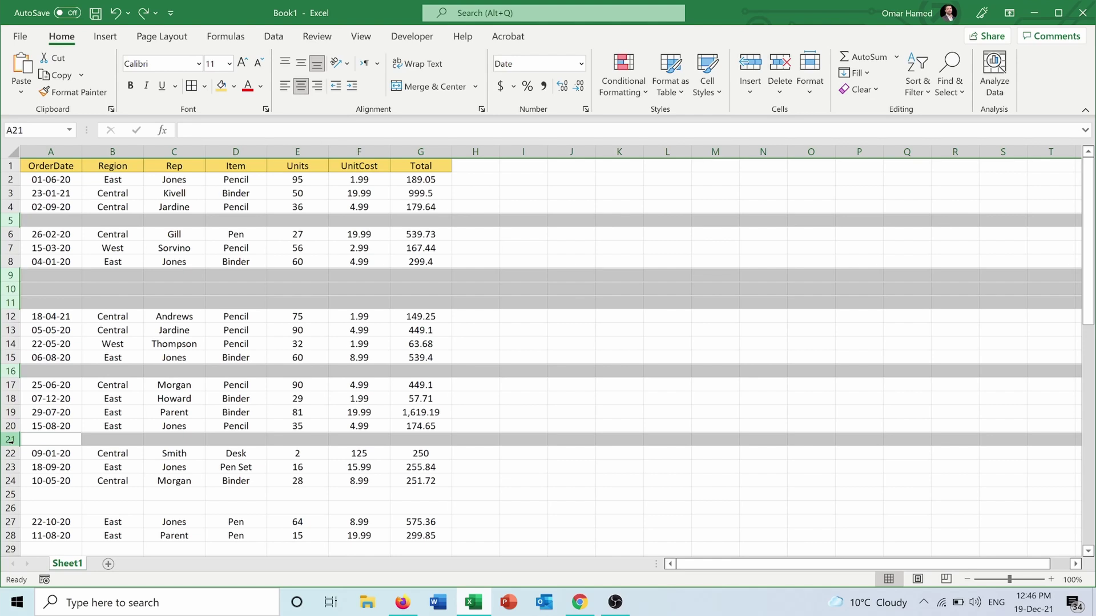
pyautogui.rightClick(11, 441)
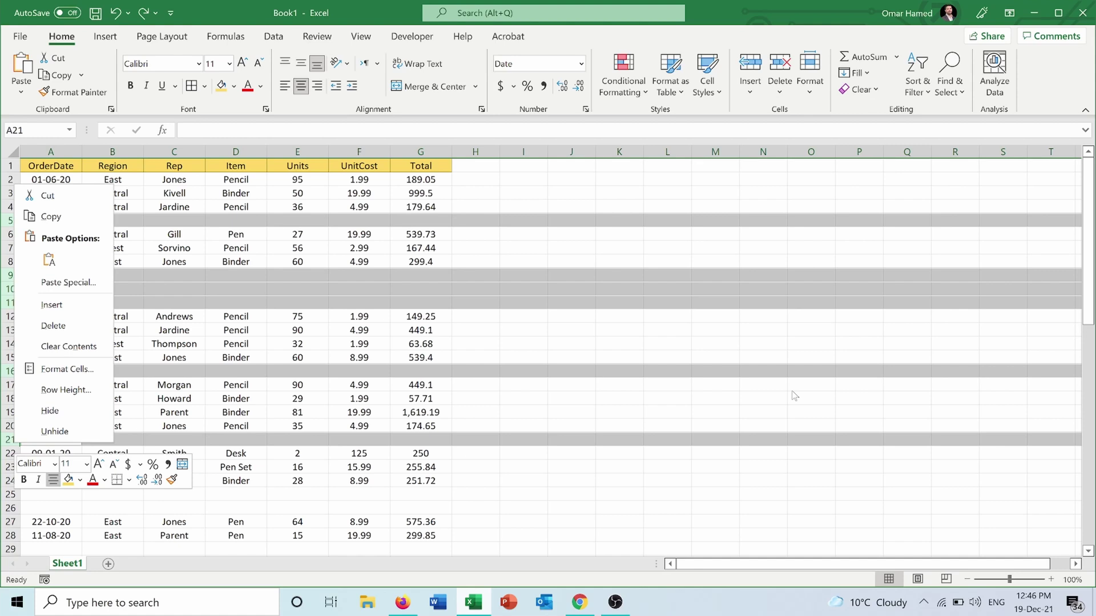
pyautogui.click(596, 338)
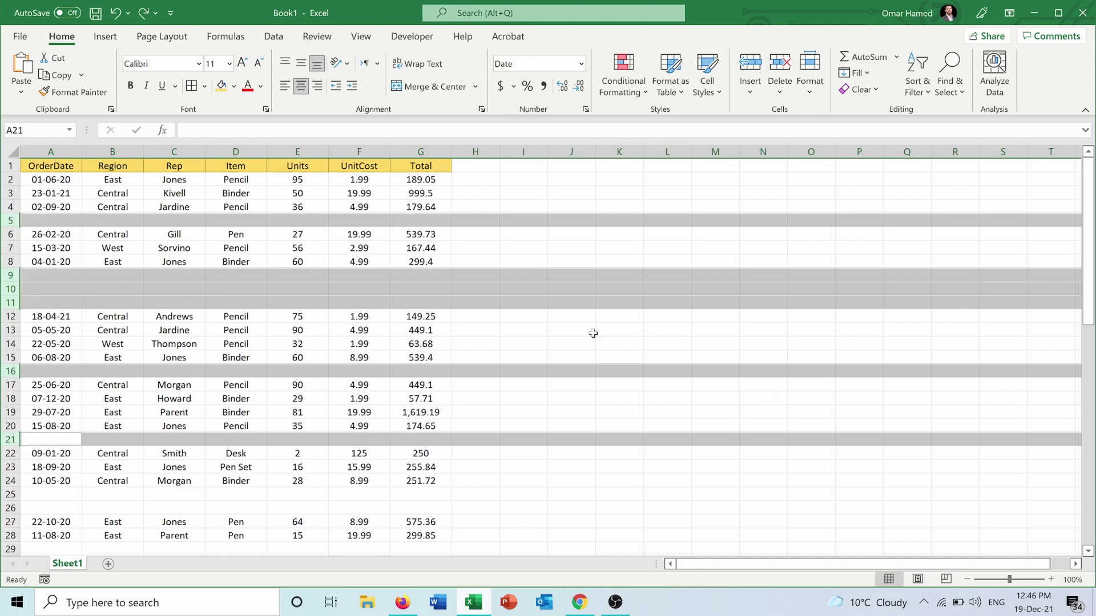
pyautogui.click(592, 329)
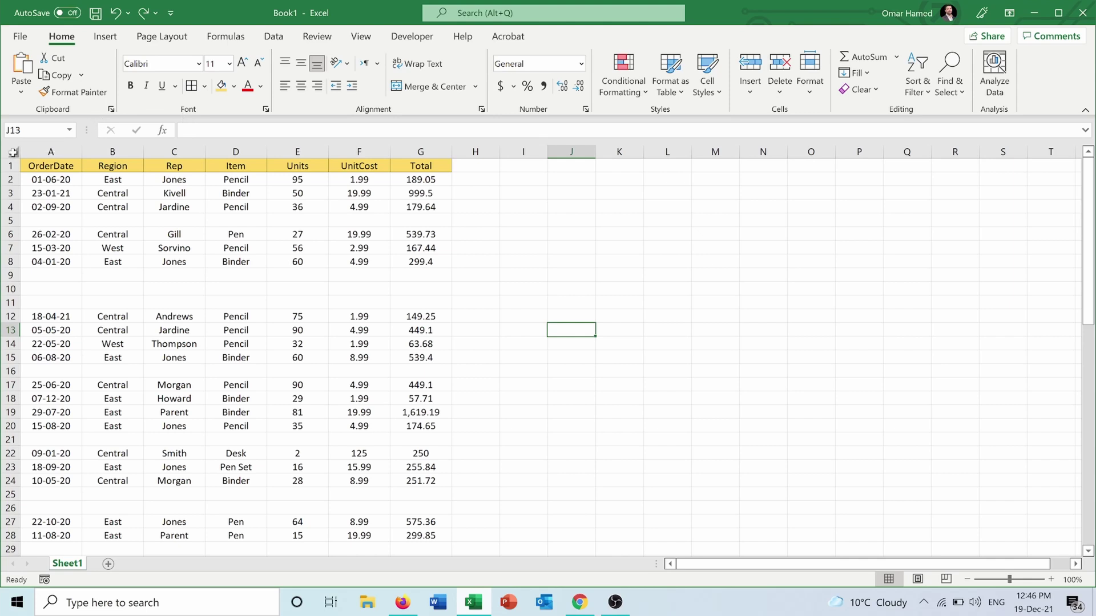
# Step: Select the whole sheet and pick out its blank cells via Go To Special > Blanks
pyautogui.click(12, 153)
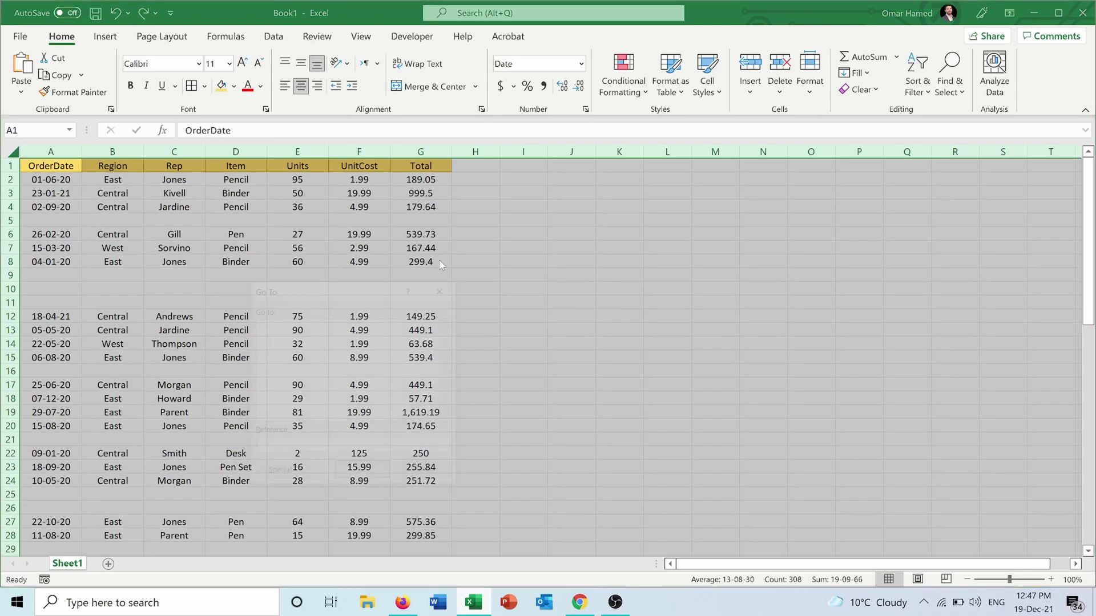
pyautogui.hotkey('ctrl', 'g')
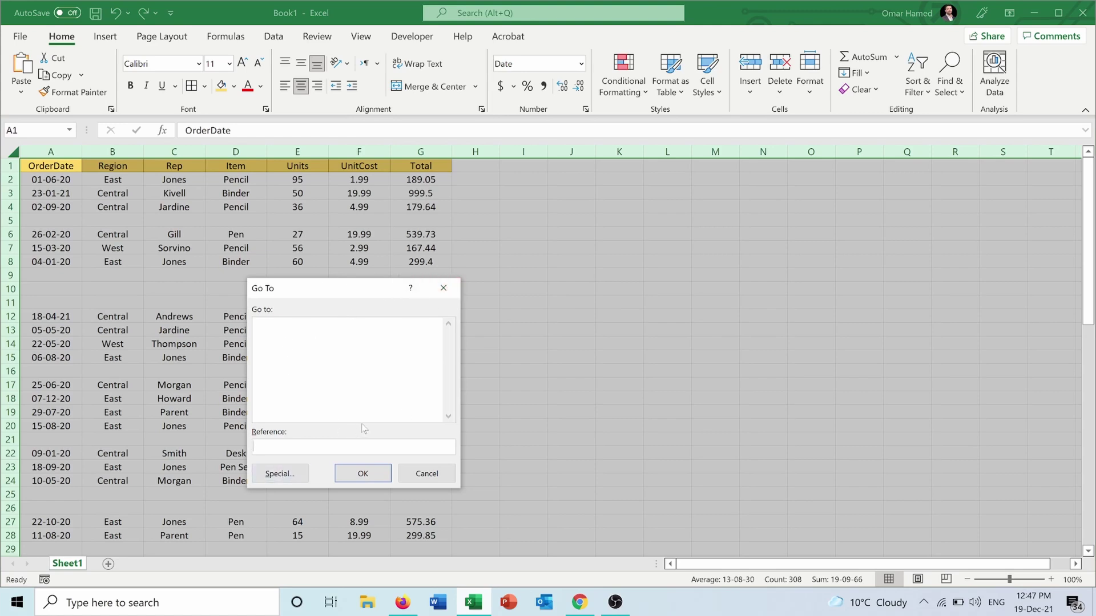
pyautogui.click(282, 479)
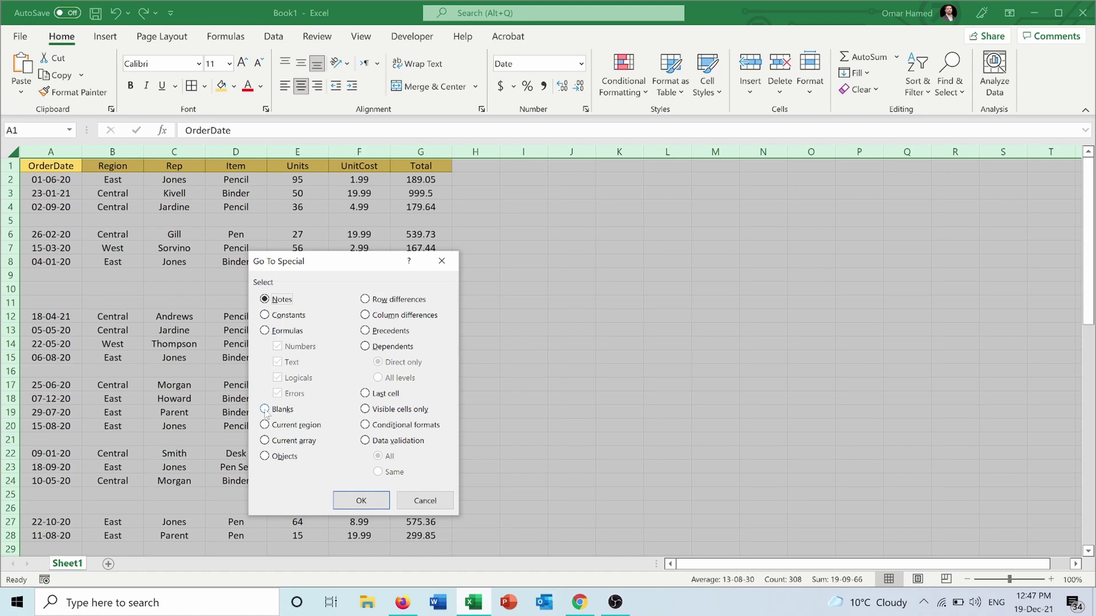
pyautogui.click(265, 409)
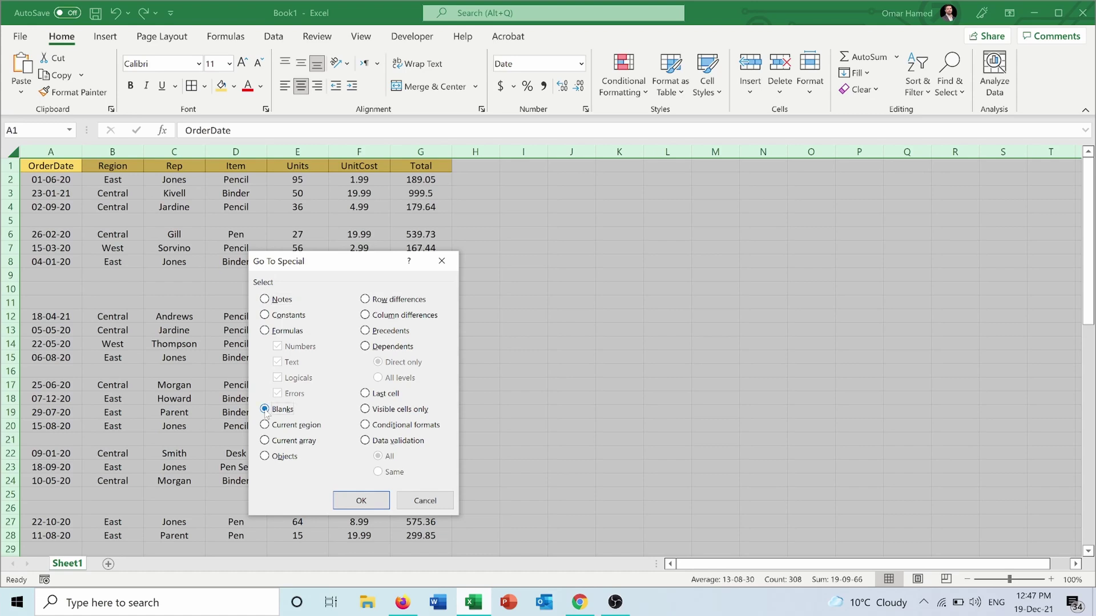
pyautogui.click(357, 500)
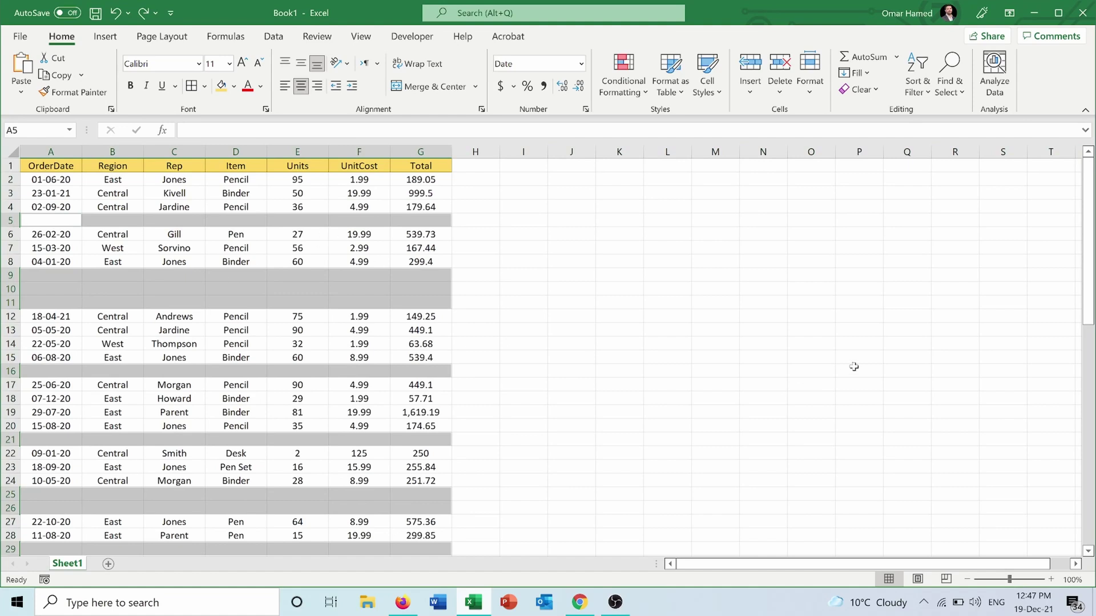
pyautogui.moveTo(1091, 282)
pyautogui.mouseDown()
pyautogui.moveTo(1093, 511)
pyautogui.moveTo(1091, 268)
pyautogui.mouseUp()
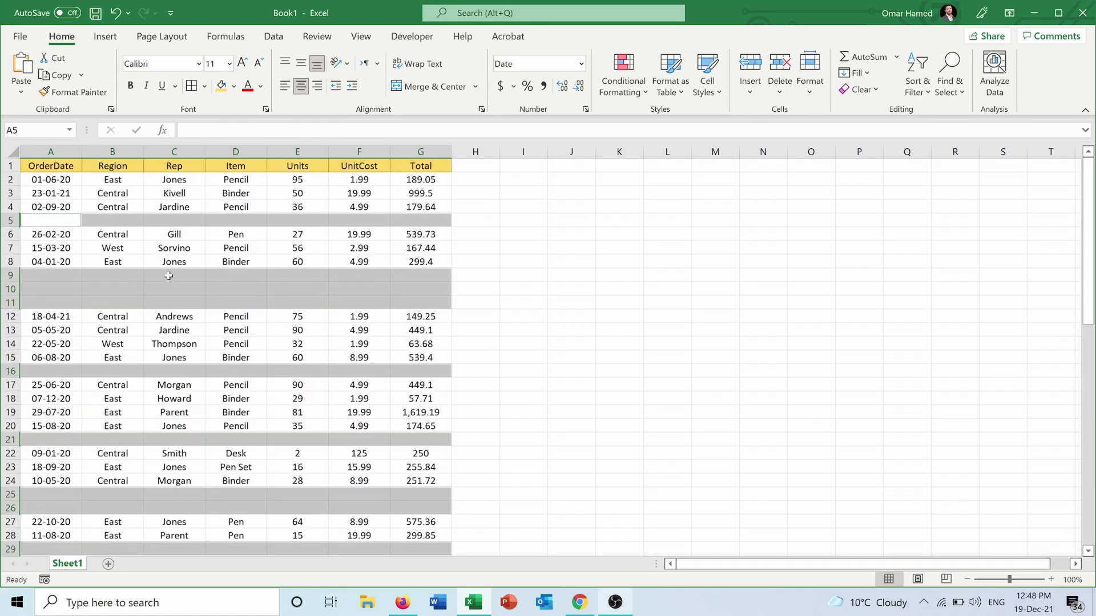
pyautogui.click(9, 220)
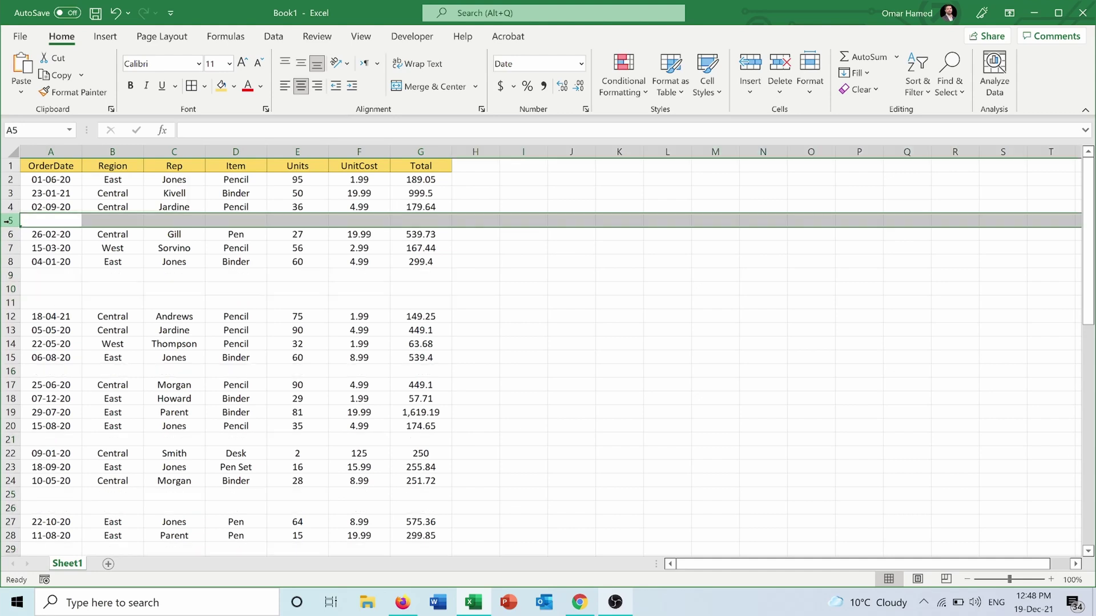
pyautogui.rightClick(8, 221)
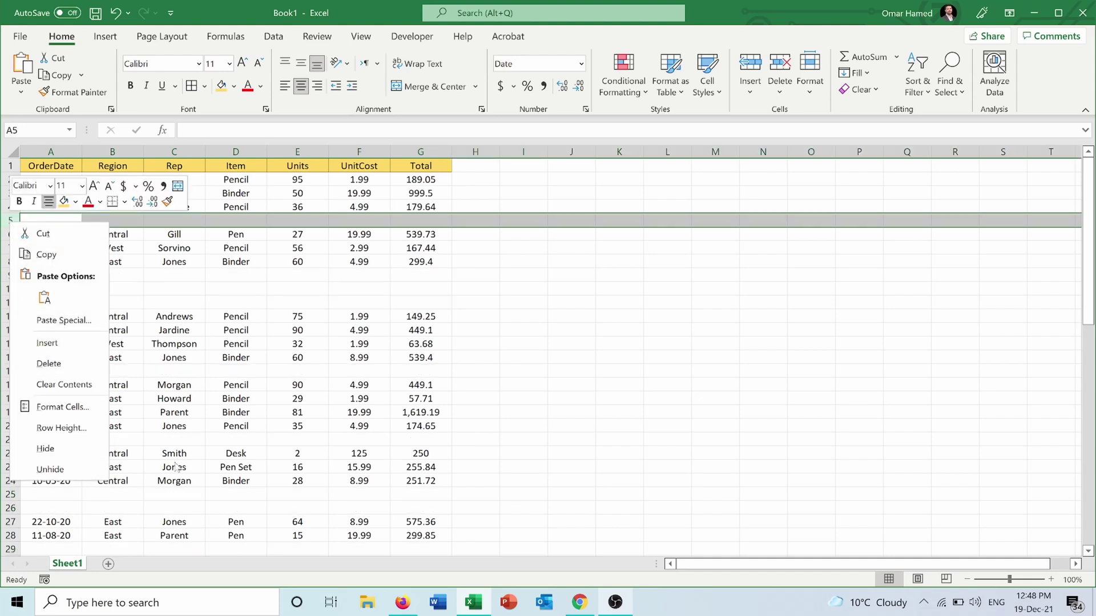
pyautogui.press('Escape')
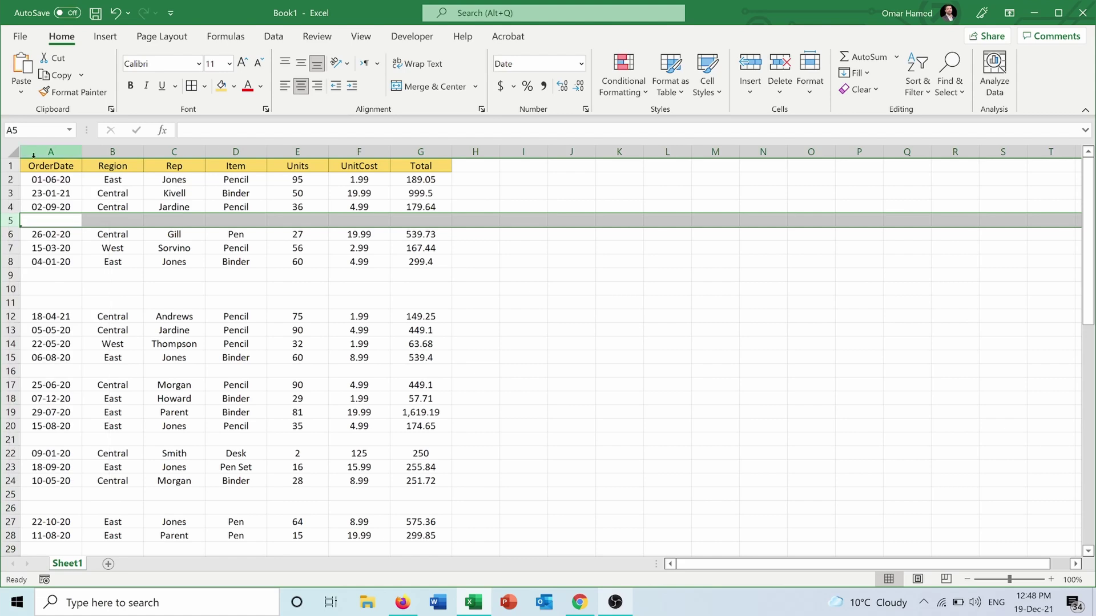
pyautogui.click(14, 152)
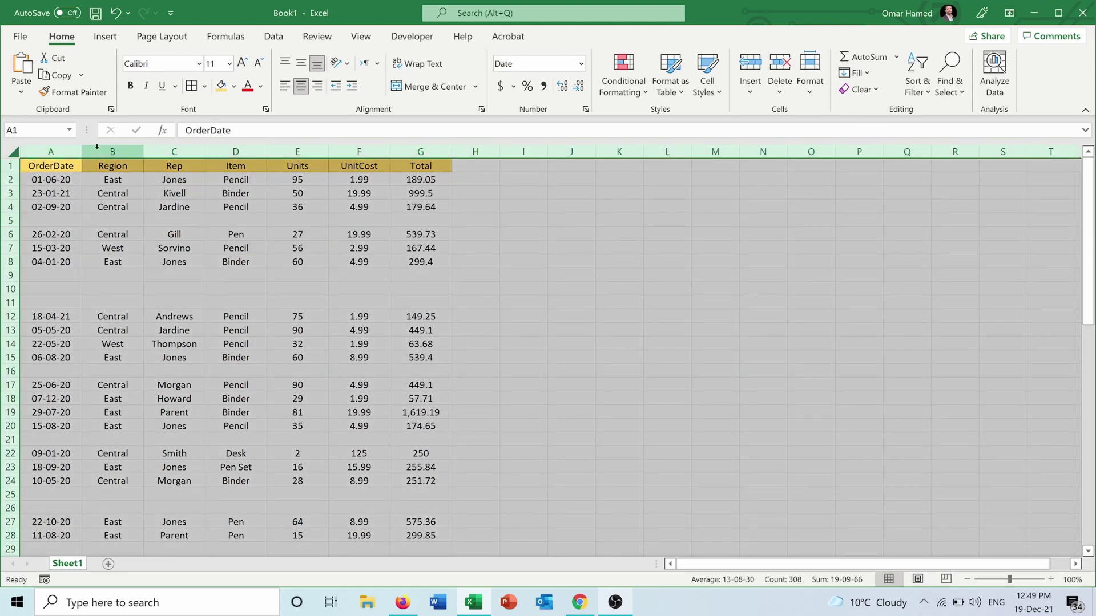
pyautogui.press('F5')
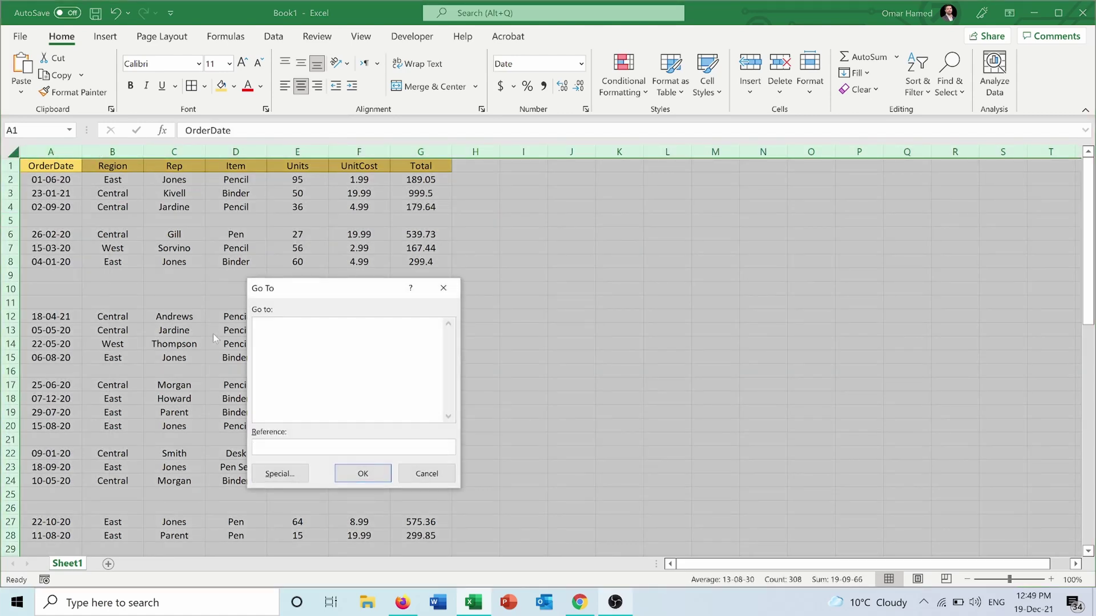
pyautogui.click(279, 470)
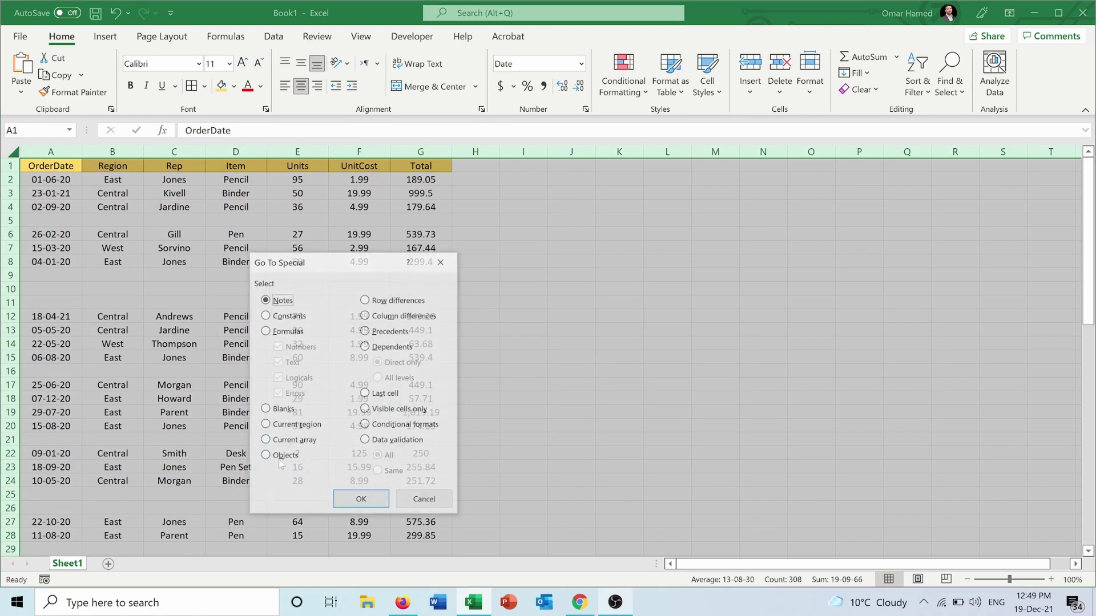
pyautogui.click(265, 409)
pyautogui.click(359, 500)
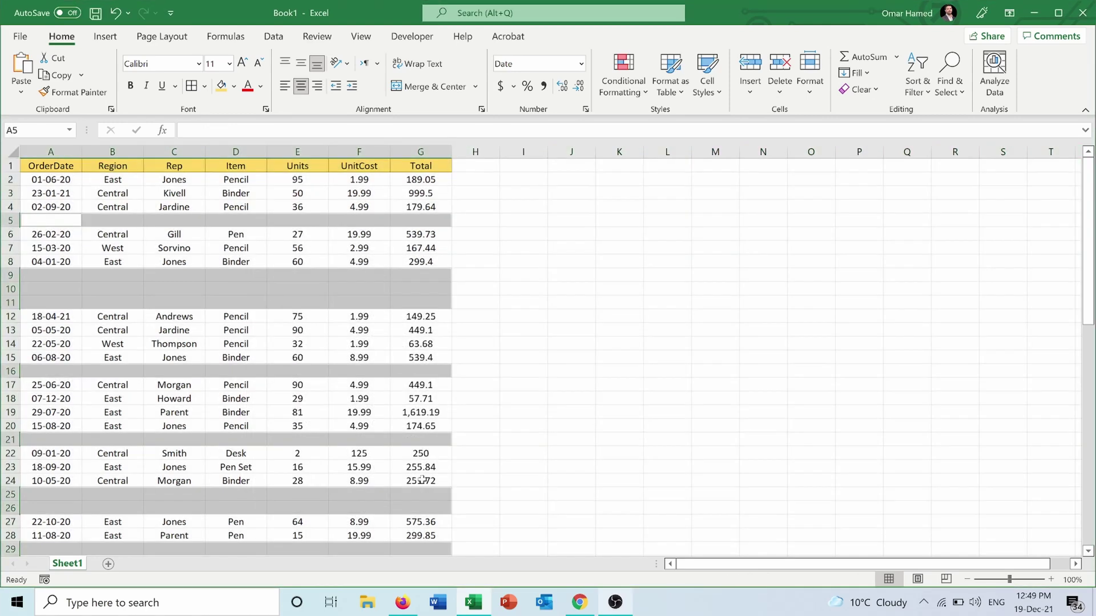
# Step: Delete the selected blank rows with Home > Delete, then scroll down to check the table's end
pyautogui.click(783, 71)
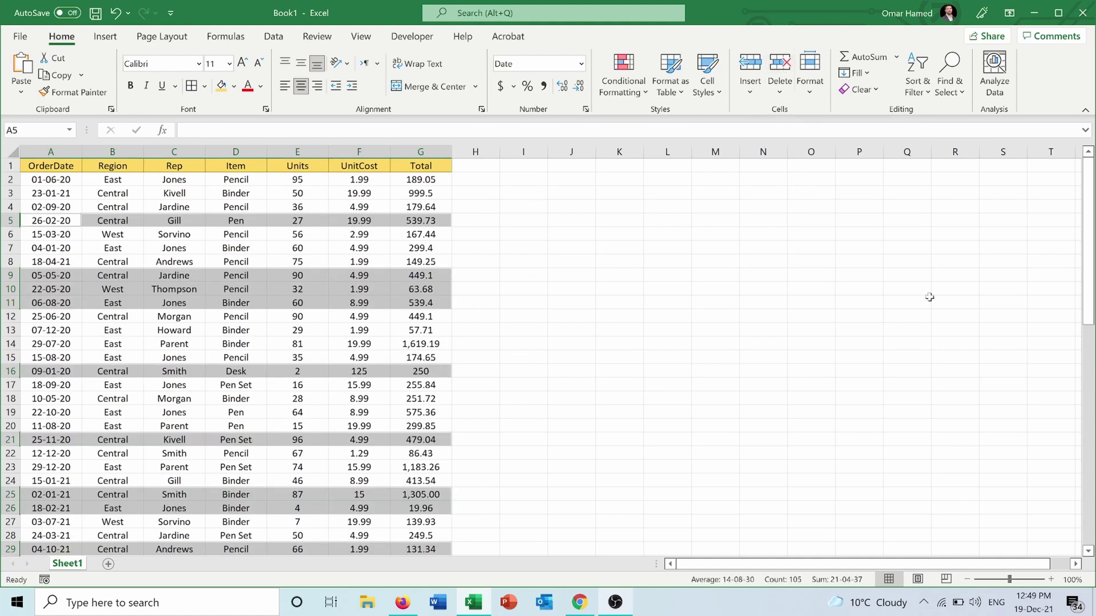
pyautogui.moveTo(1089, 288); pyautogui.dragTo(1091, 394)
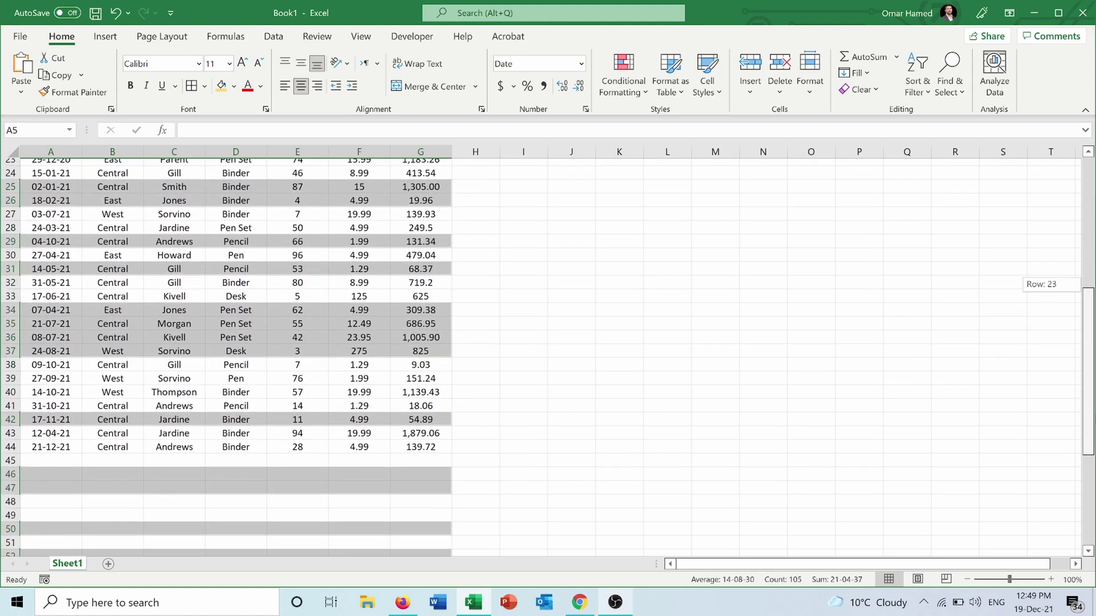
pyautogui.moveTo(1090, 419); pyautogui.dragTo(1090, 286)
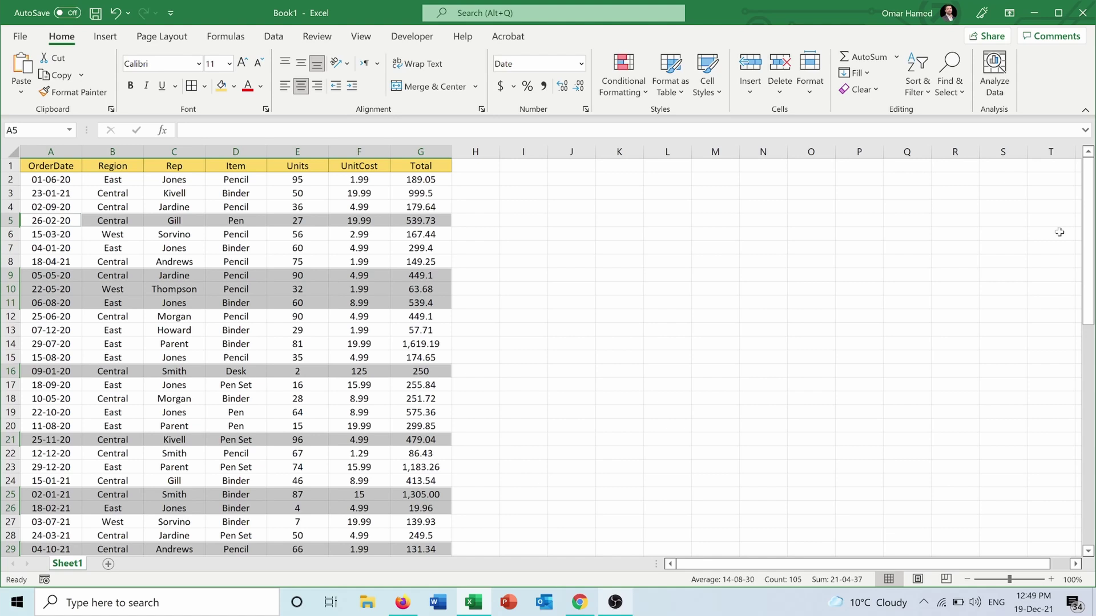